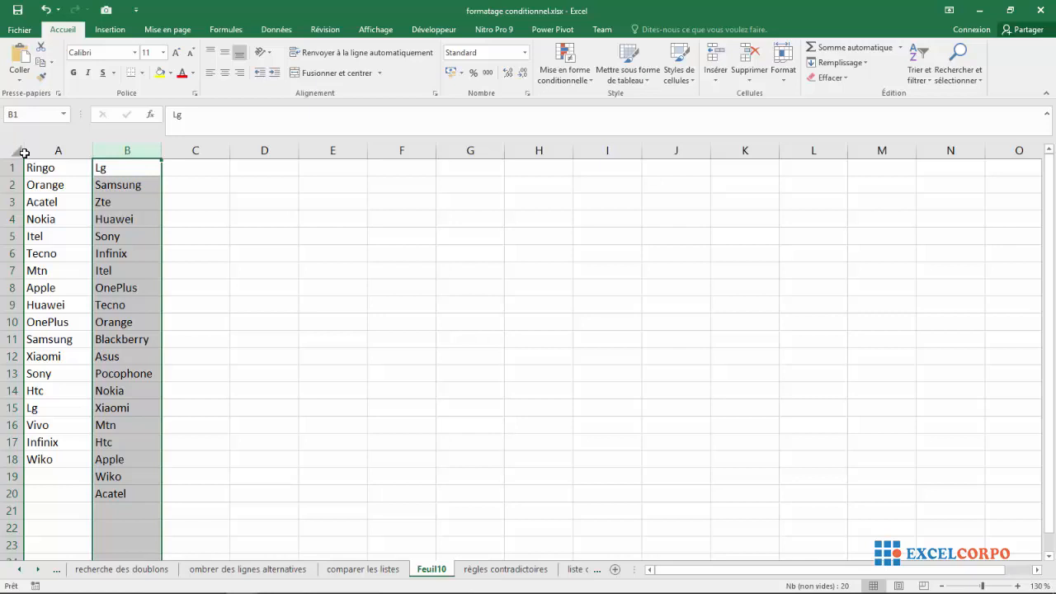
Name the first list in cells A1:A18 premierliste.
drag(33, 167, 39, 457)
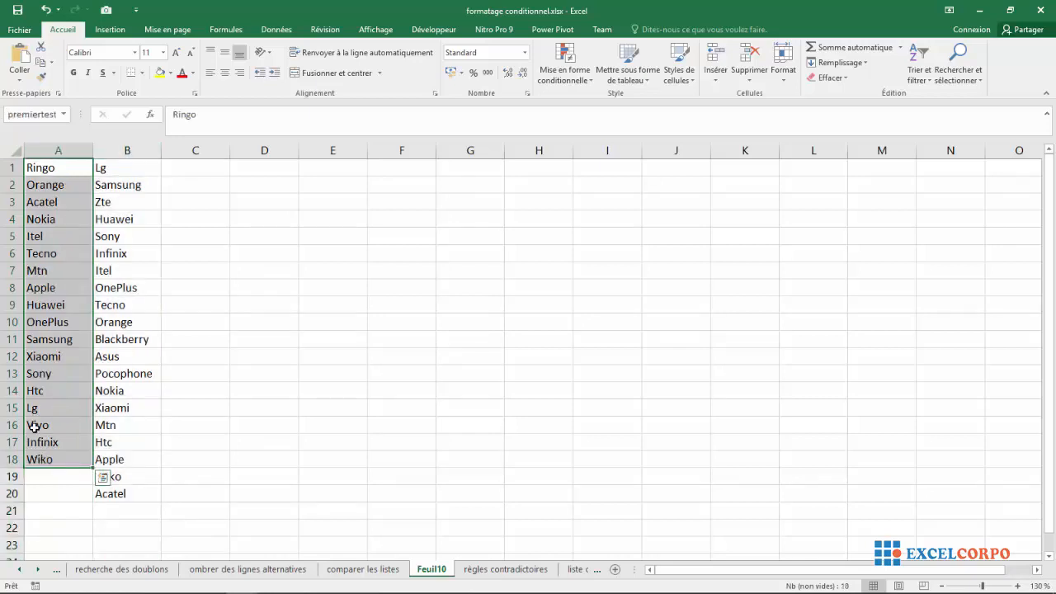
click(55, 115)
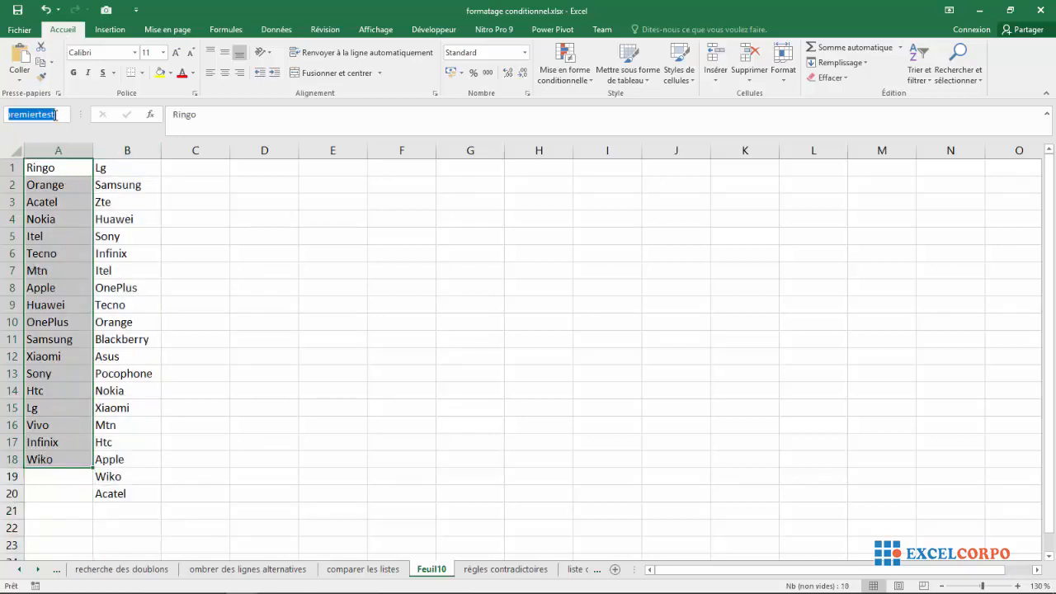
key(BackSpace)
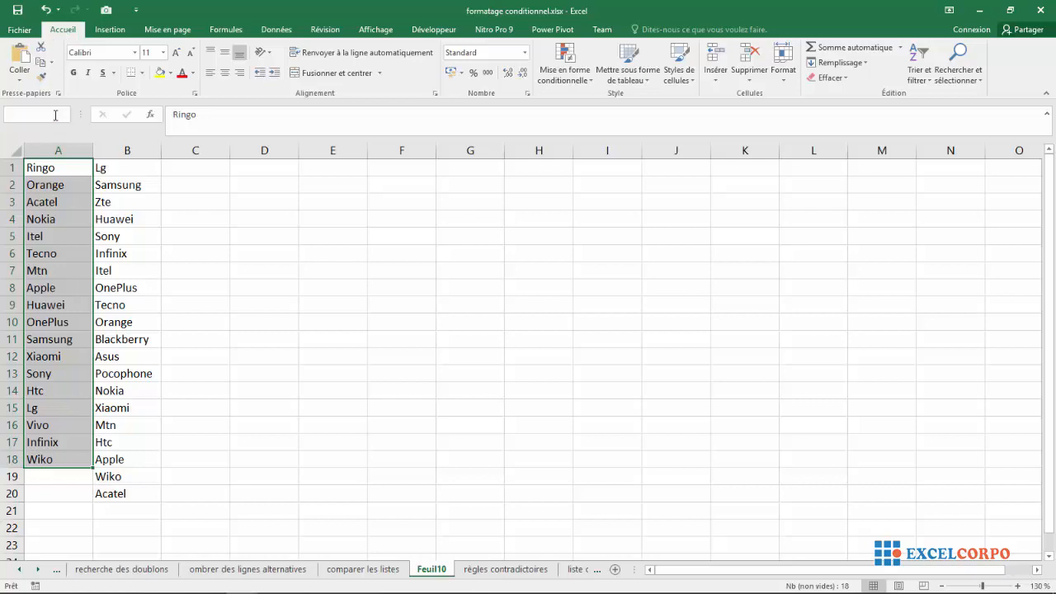
text(pre)
text(m)
text(ier)
text(liste)
key(Return)
click(178, 171)
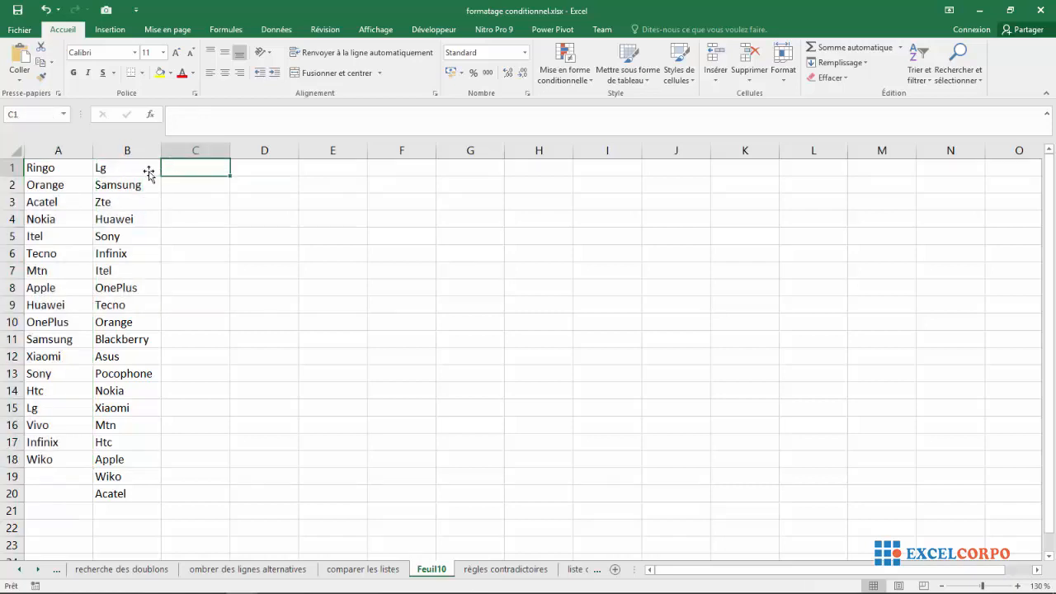
Name the second list in cells B1:B20 secondliste.
click(123, 168)
drag(114, 267, 113, 493)
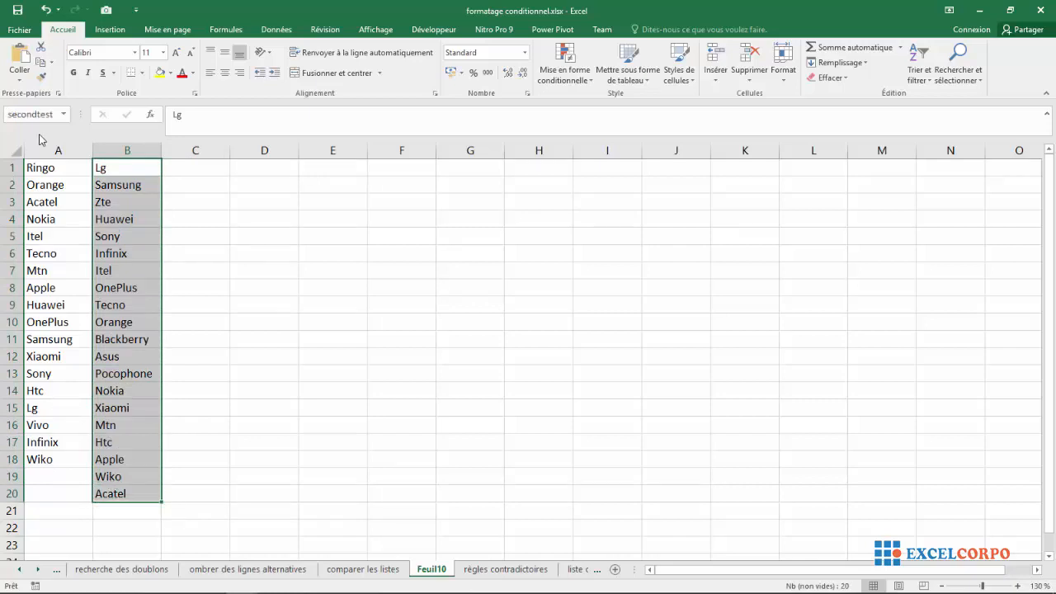
click(53, 116)
key(BackSpace)
text(secondliste)
key(Return)
click(232, 214)
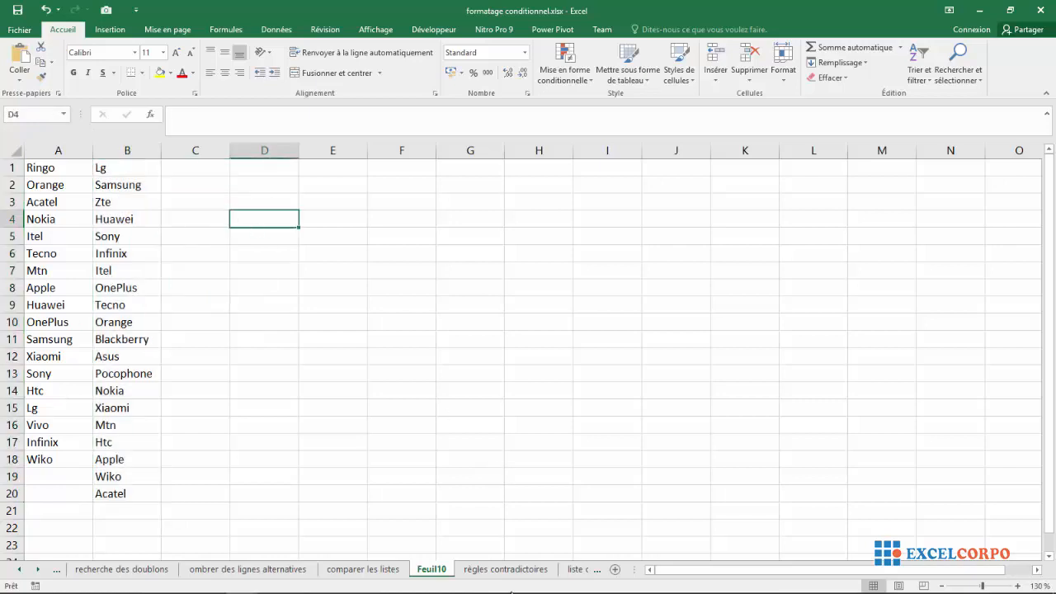
click(338, 581)
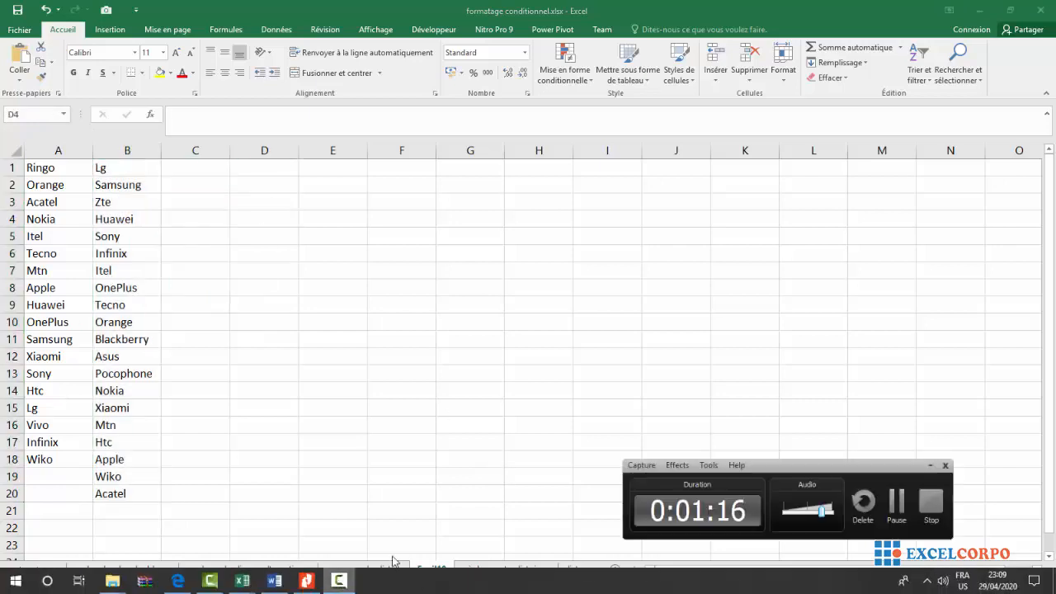
click(893, 518)
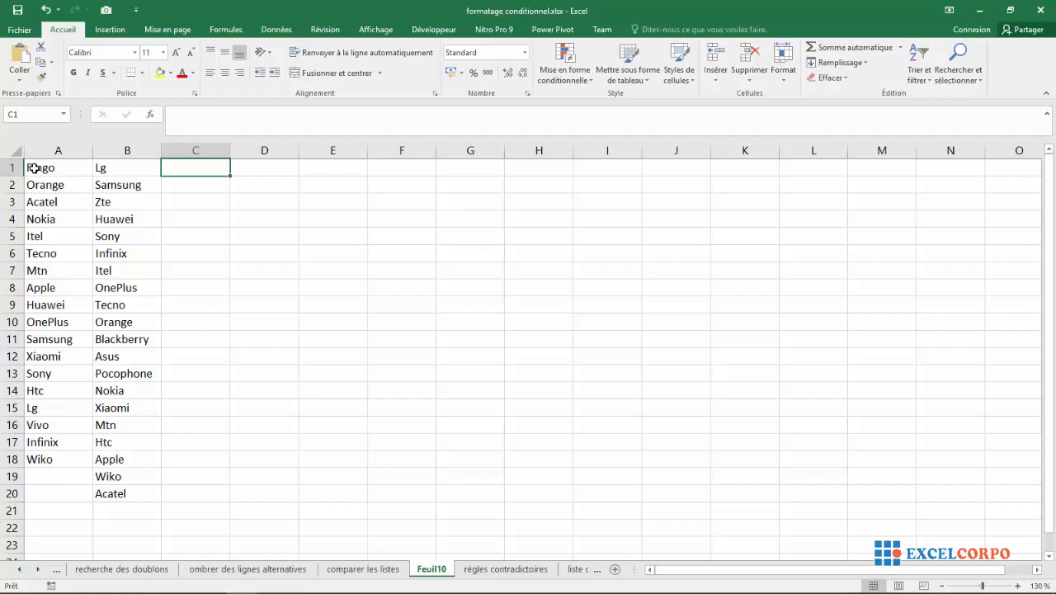
Start a new conditional formatting rule for A1:A18 that uses a formula to determine which cells are formatted.
drag(34, 168, 33, 459)
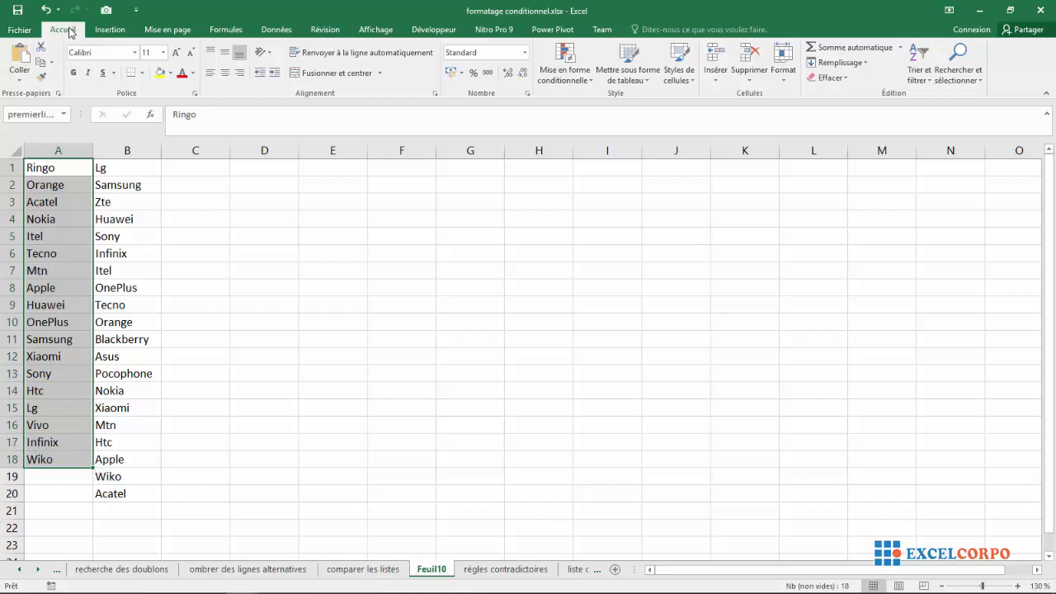
click(580, 86)
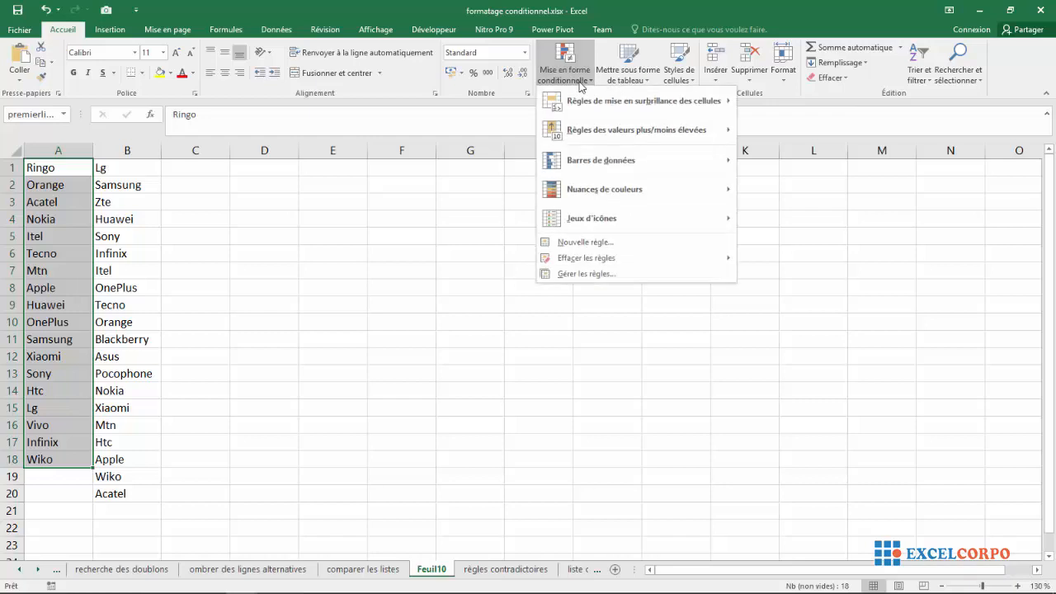
click(569, 247)
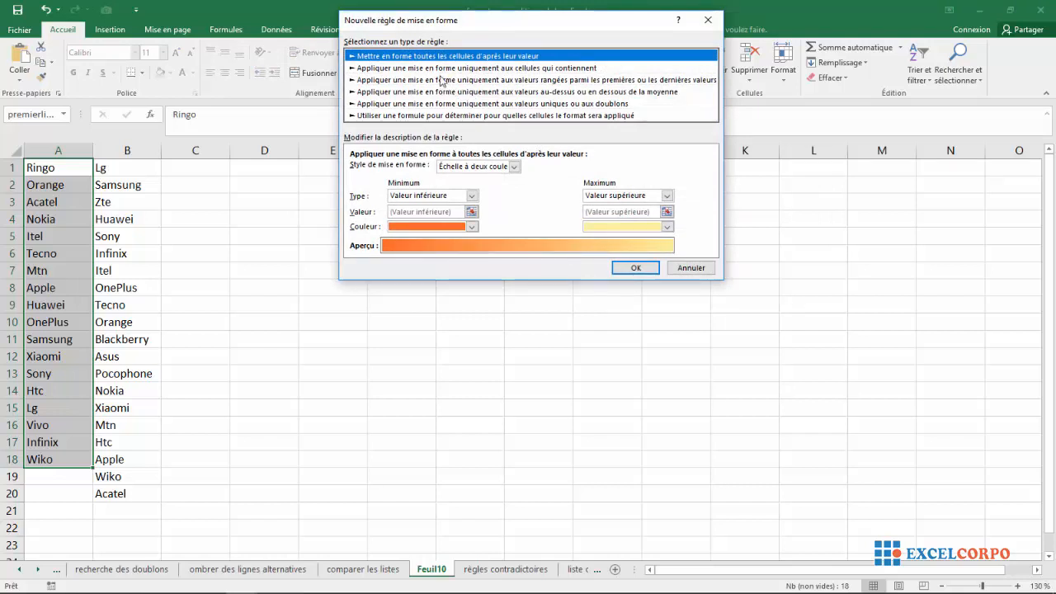
click(413, 117)
click(409, 116)
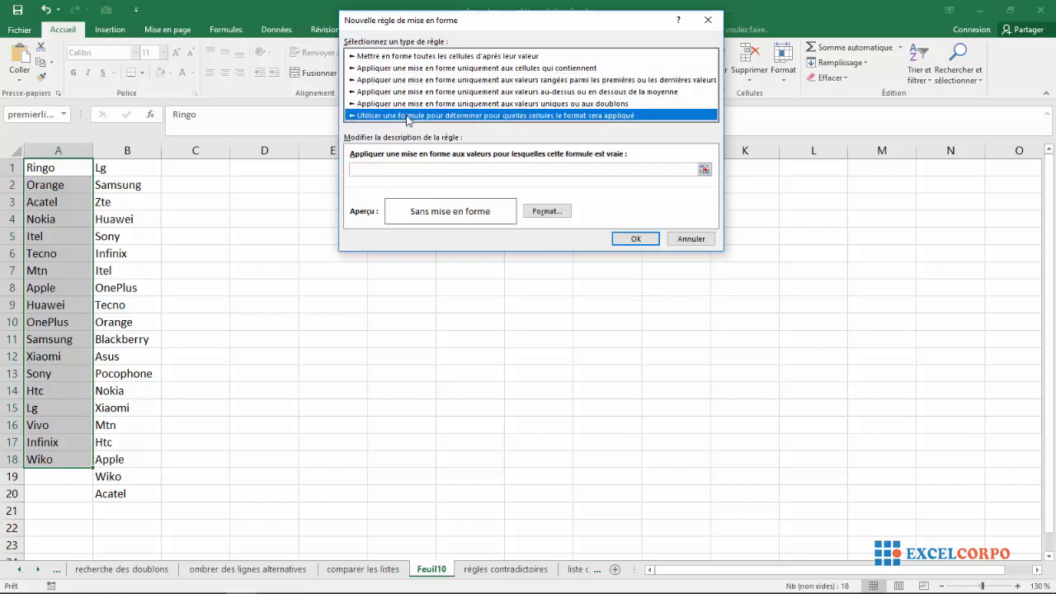
Enter =nb.si(secondliste;A1)=0 as the rule's formula.
click(362, 168)
text(=)
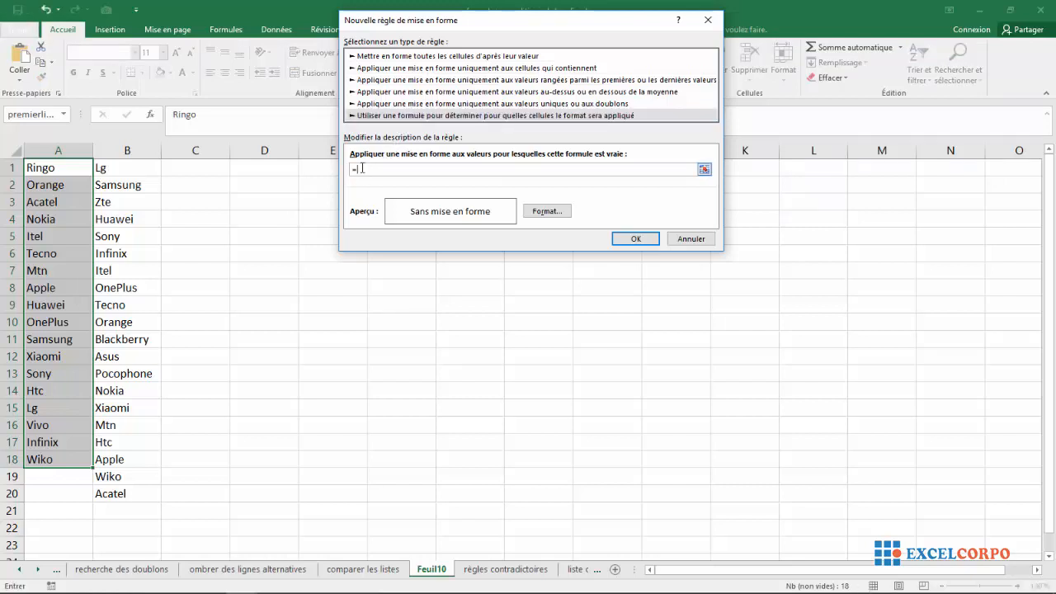
text(nb)
text(.si)
text(.pre)
text(m)
text(i)
key(BackSpace)
key(BackSpace)
key(BackSpace)
key(BackSpace)
key(BackSpace)
text(second;A1)=0)
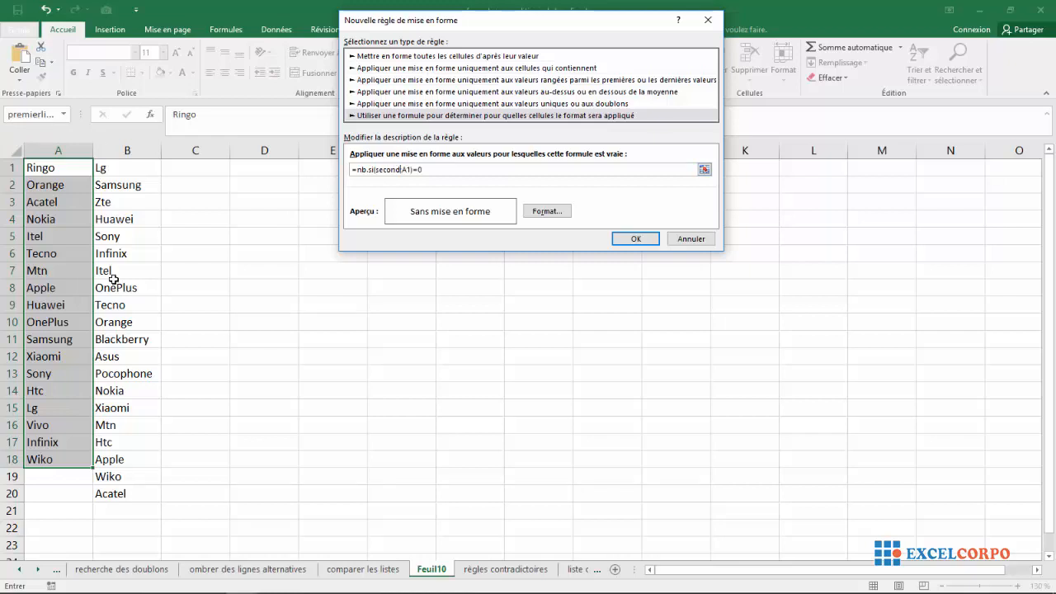
text(liste)
Give the rule a light blue fill and apply it to the first list.
click(548, 211)
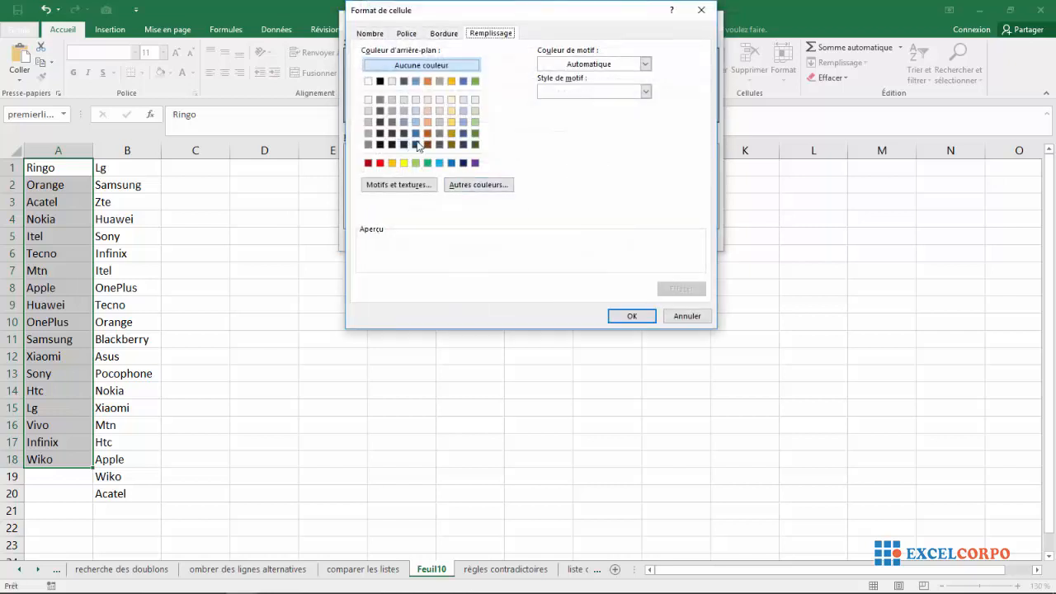
click(441, 163)
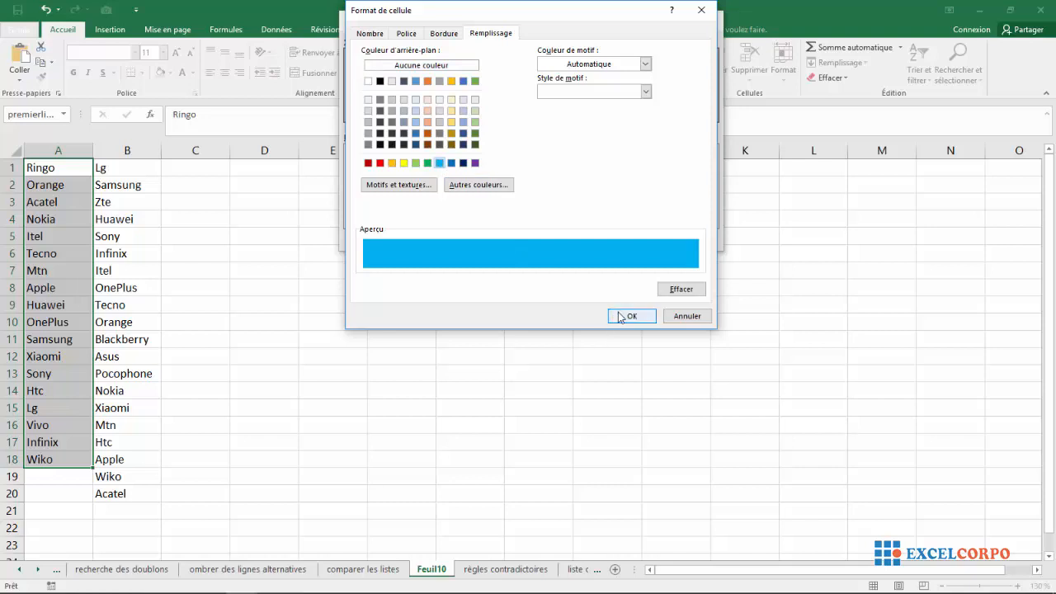
click(633, 316)
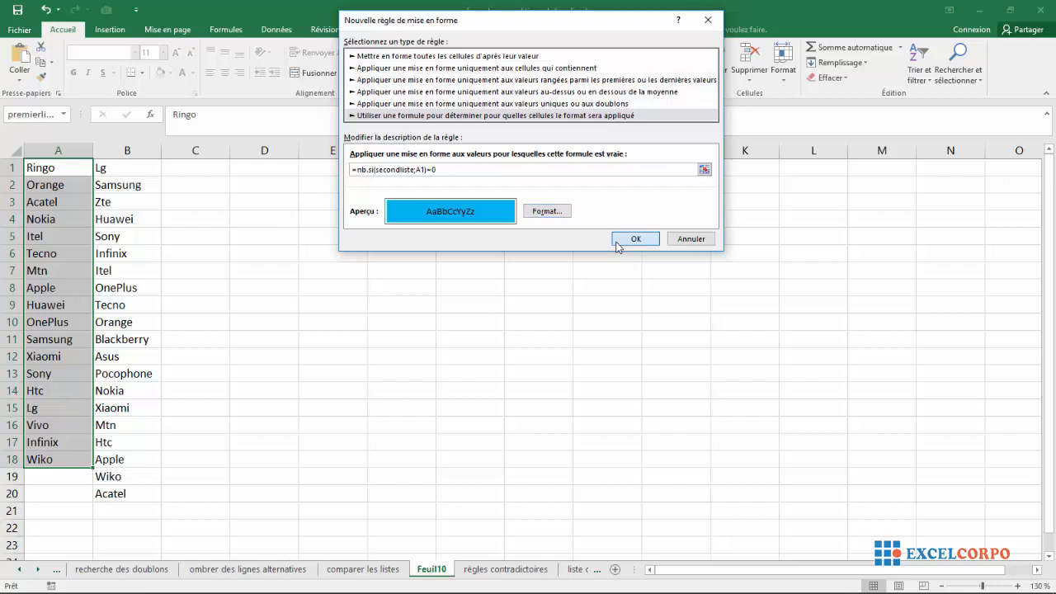
click(618, 240)
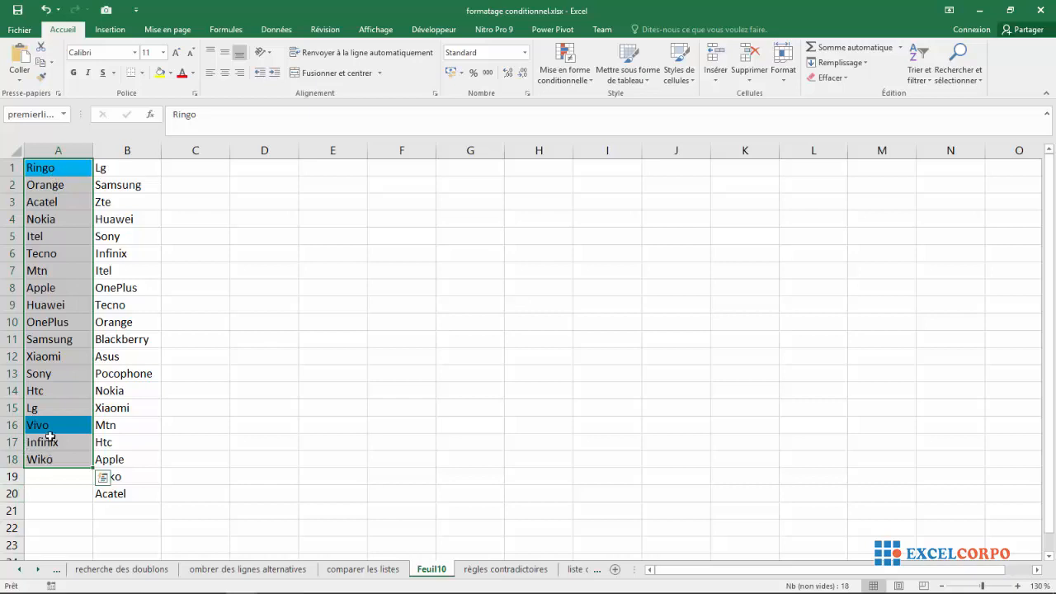
click(229, 399)
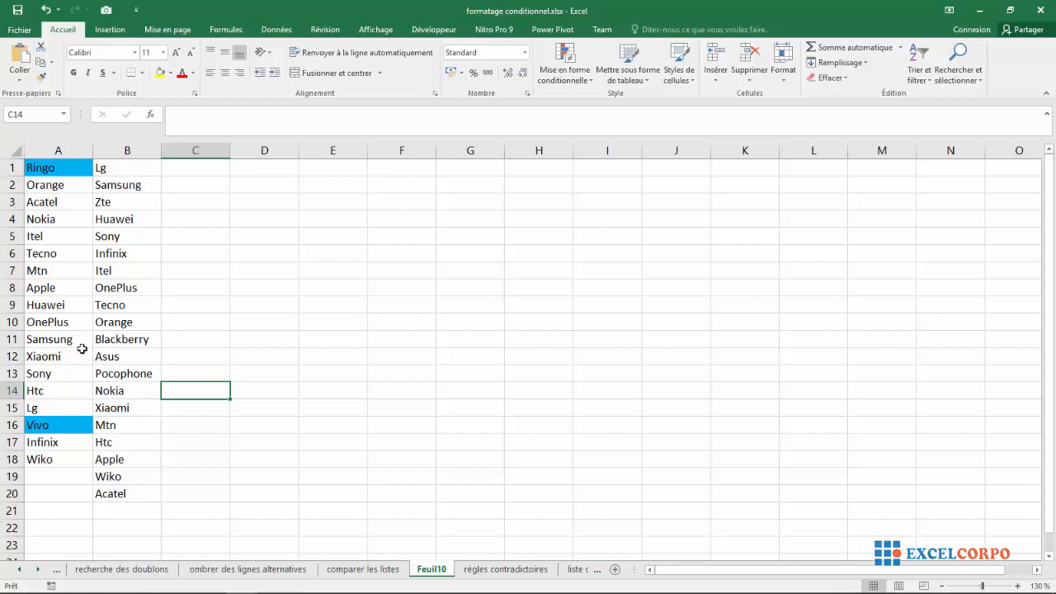
Check Orange, Acatel, Nokia, Itel and Tecno in column A against the same names in column B.
click(42, 188)
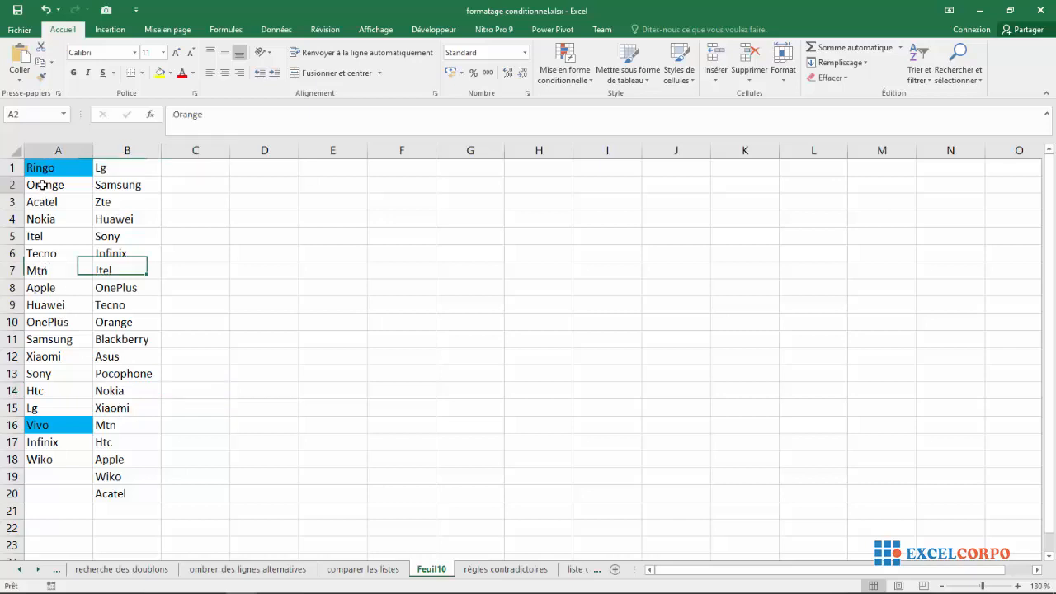
click(118, 323)
click(48, 208)
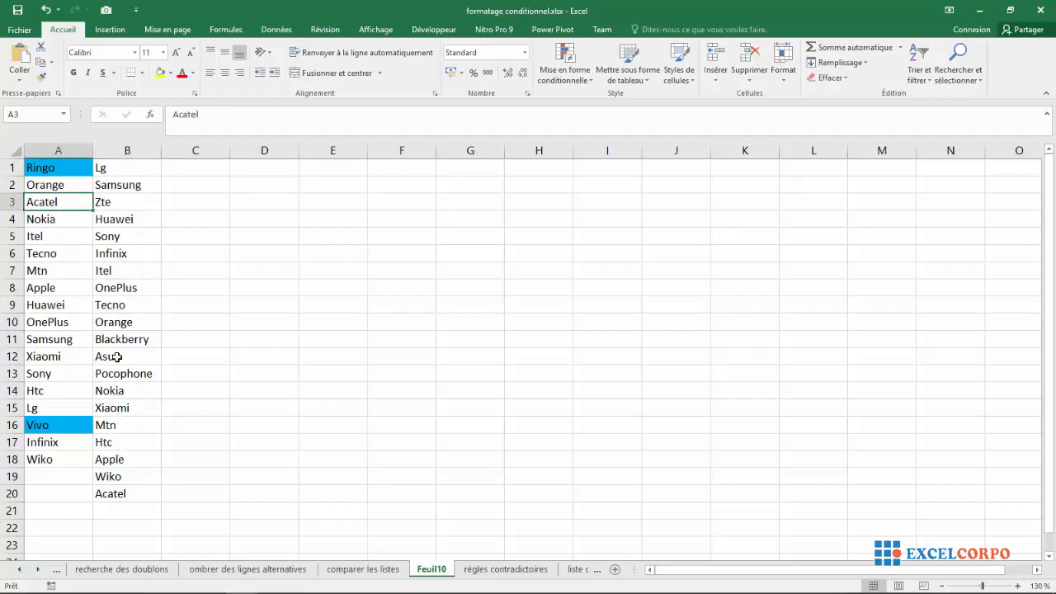
click(124, 493)
click(48, 221)
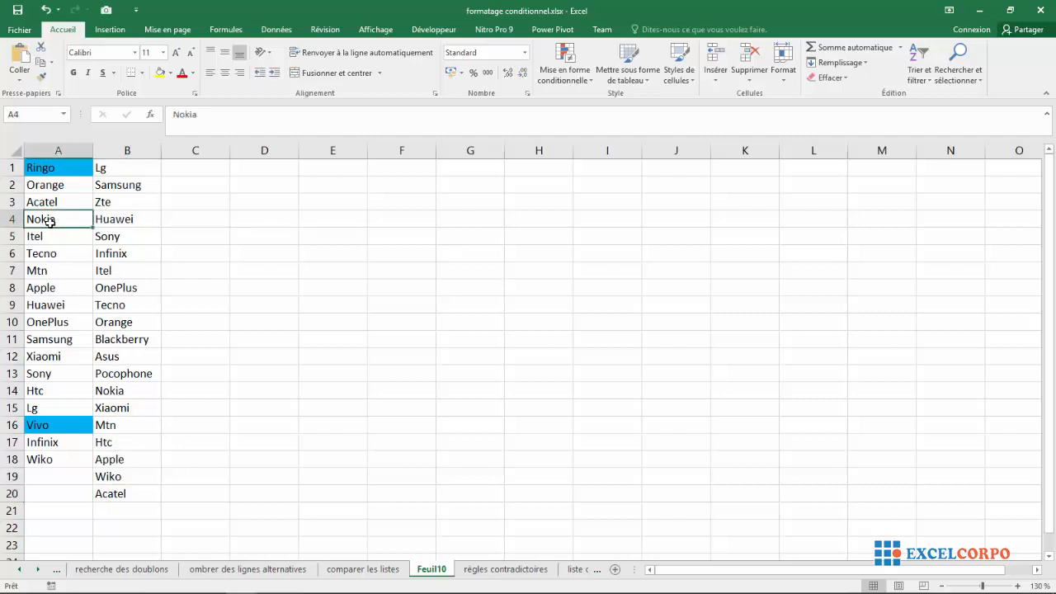
click(118, 395)
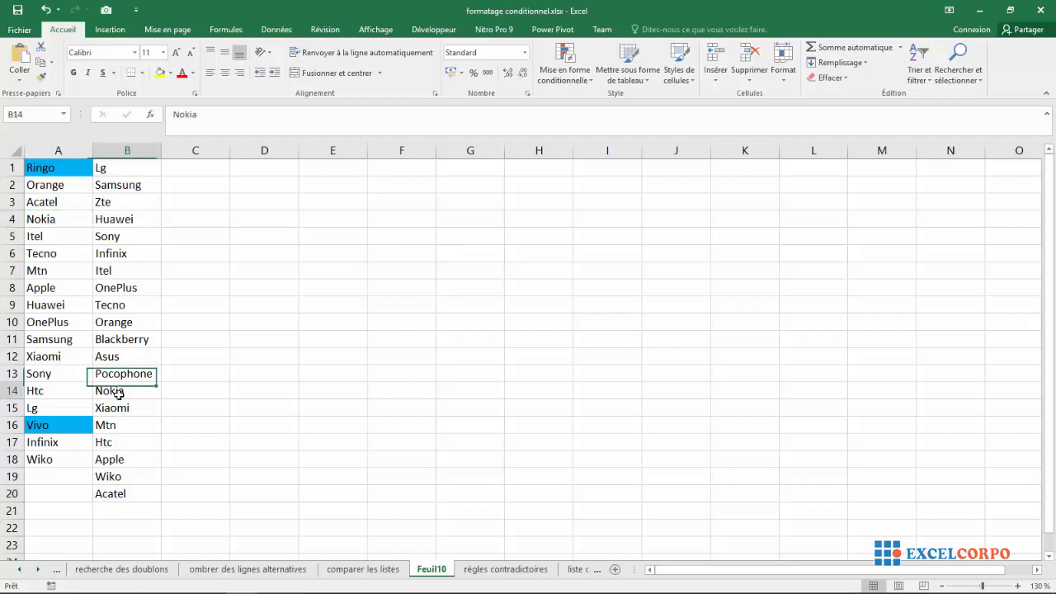
click(35, 237)
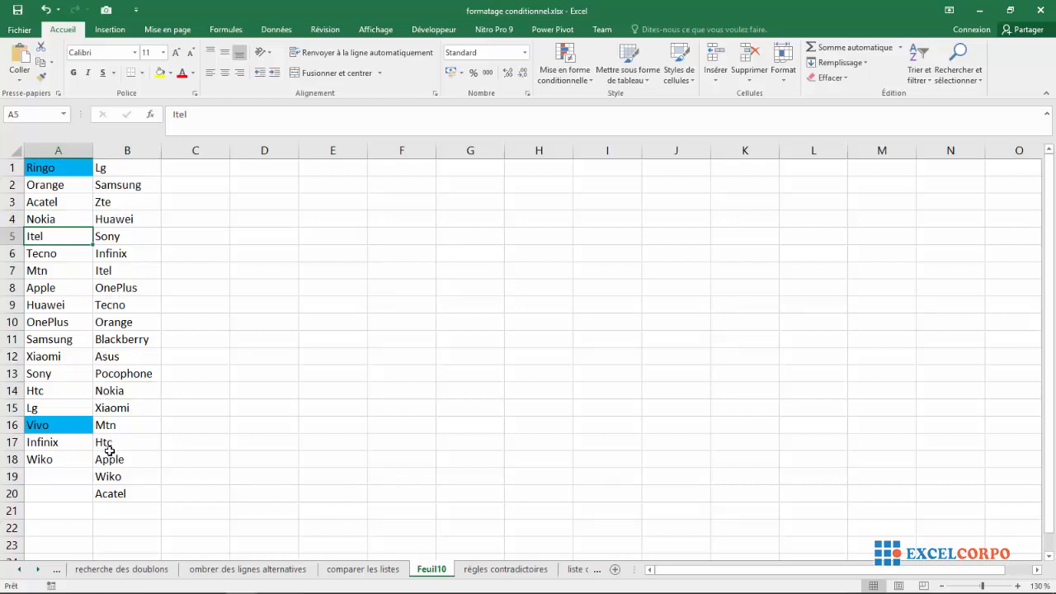
click(116, 269)
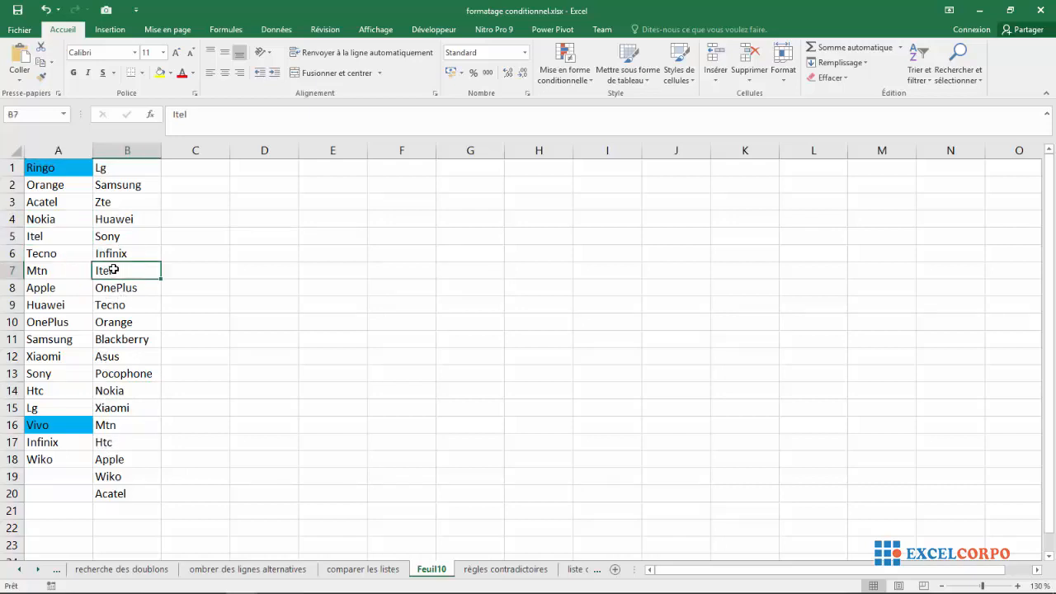
click(68, 248)
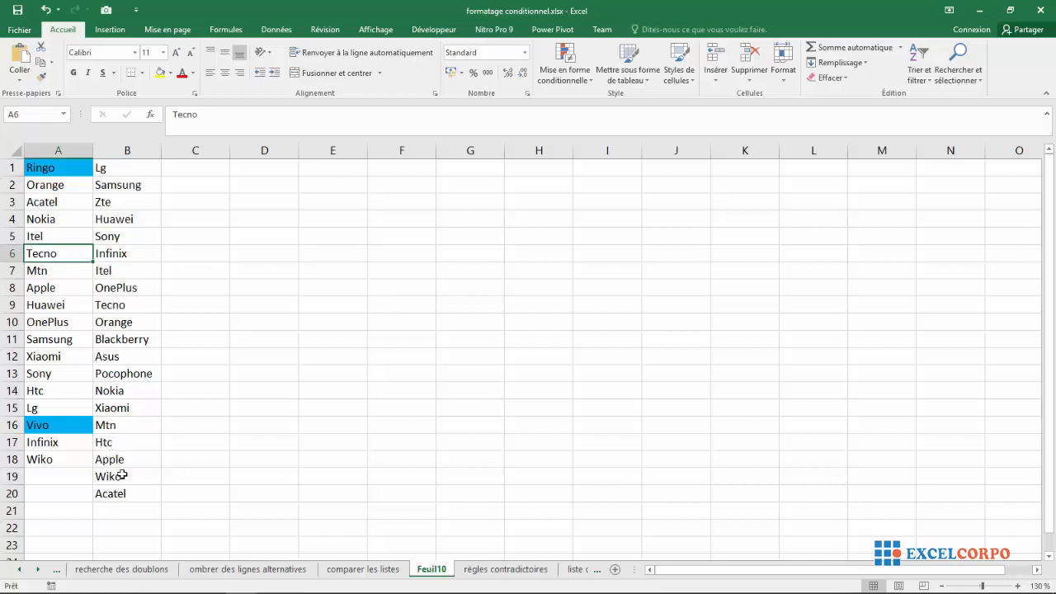
click(113, 305)
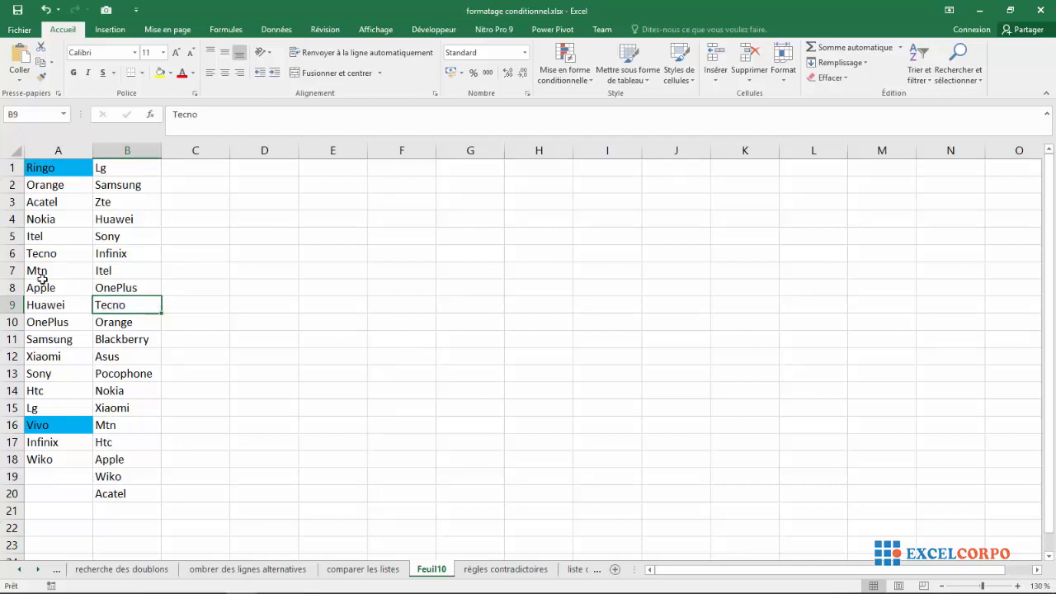
Compare columns A and B as a whole, examining the blue cells Ringo and Vivo against the second list.
click(42, 148)
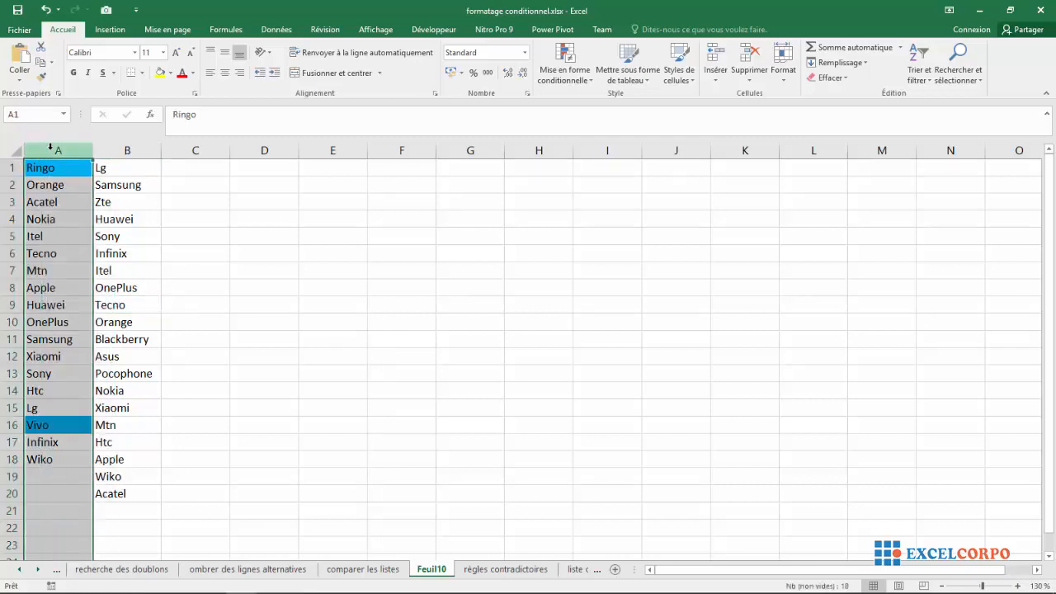
click(114, 151)
click(52, 148)
drag(48, 168, 48, 322)
click(48, 168)
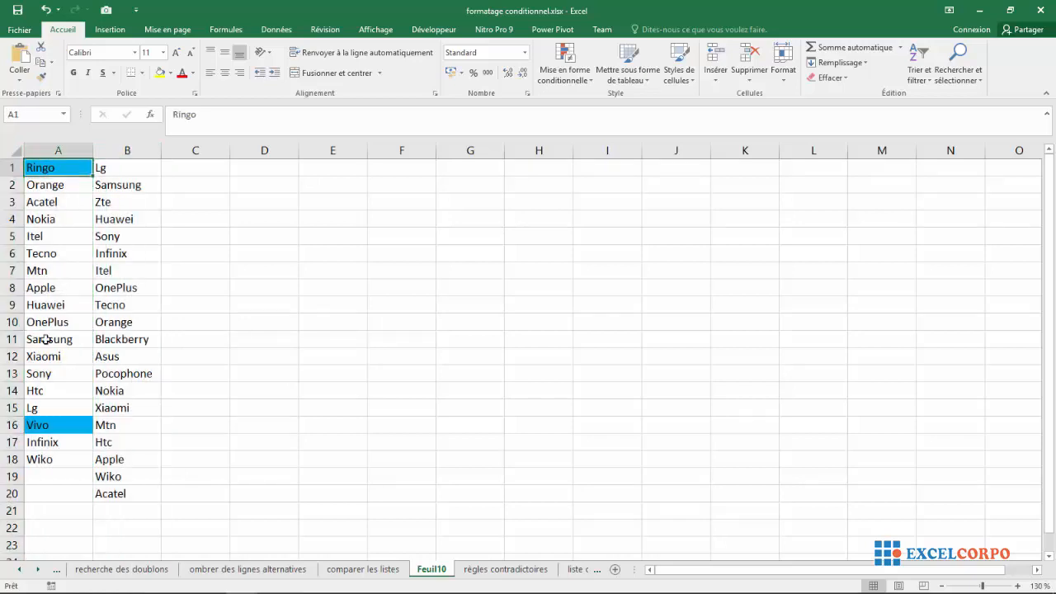
click(54, 440)
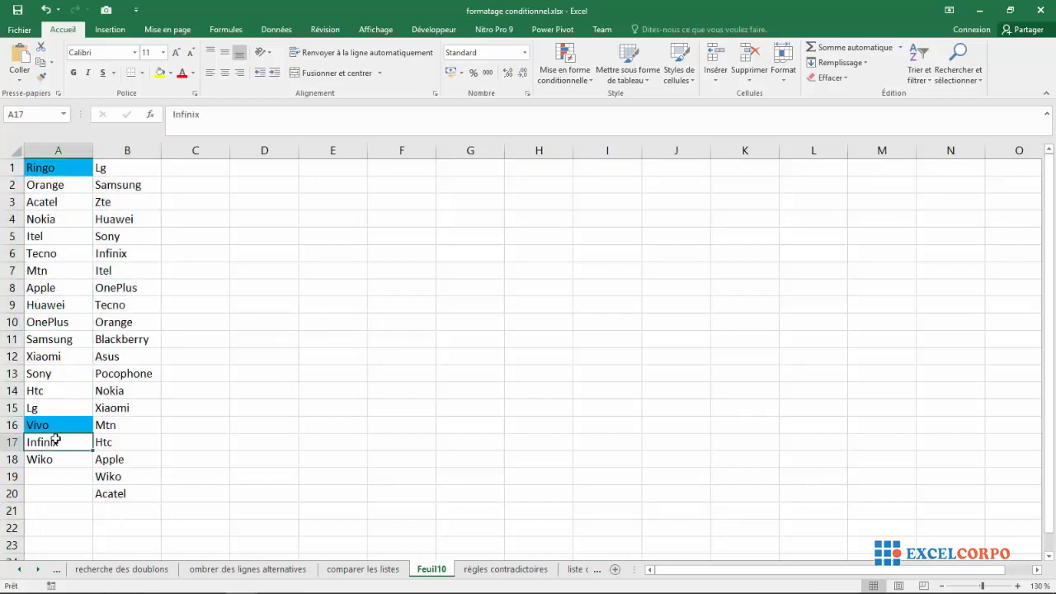
click(129, 149)
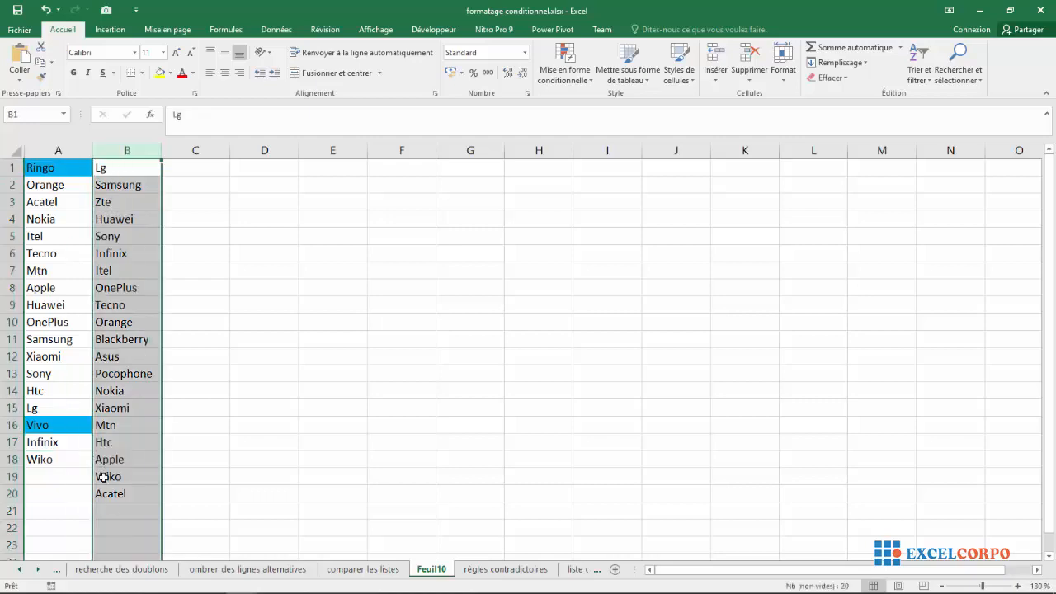
click(33, 423)
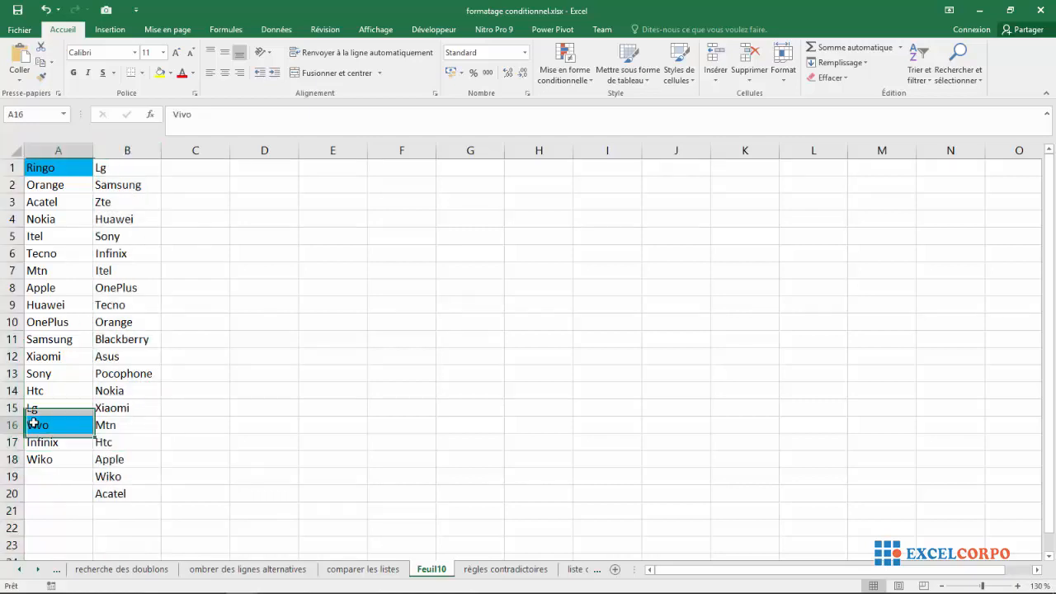
click(32, 164)
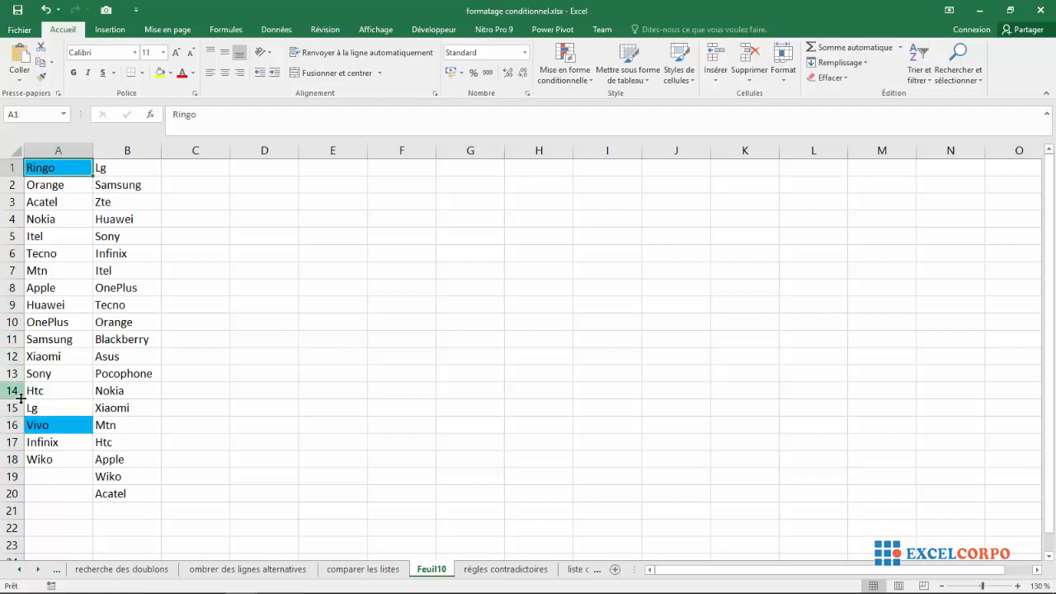
click(40, 424)
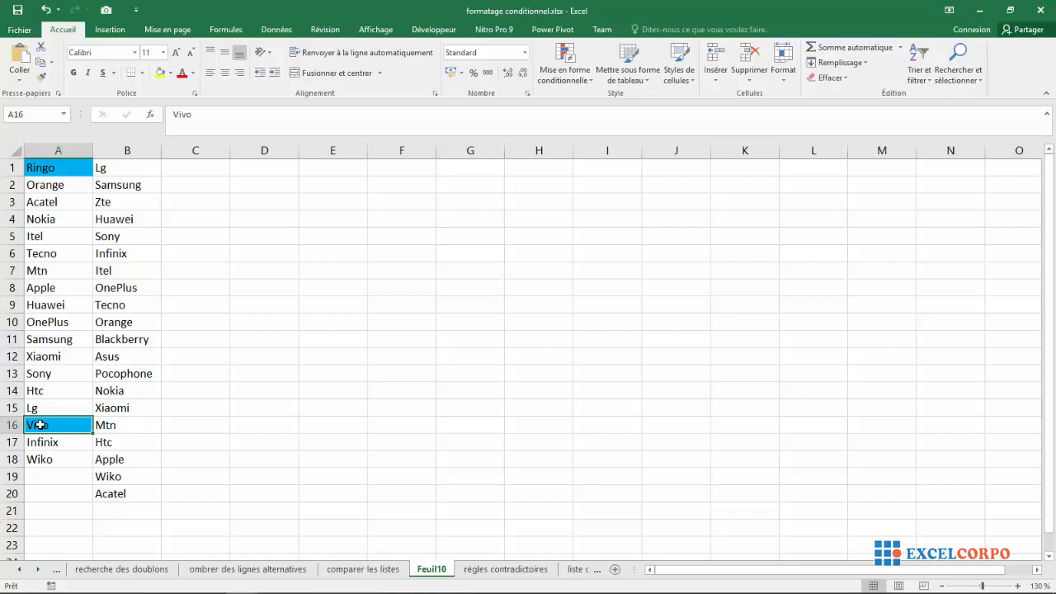
click(139, 167)
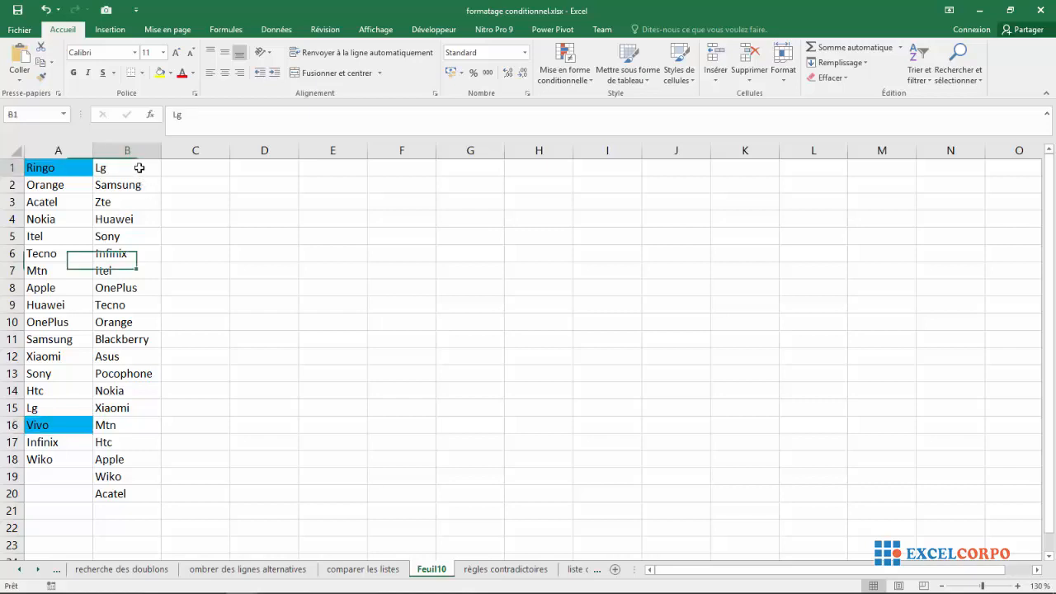
Create a formula-based conditional formatting rule for the second list in B1:B20.
drag(139, 168, 122, 493)
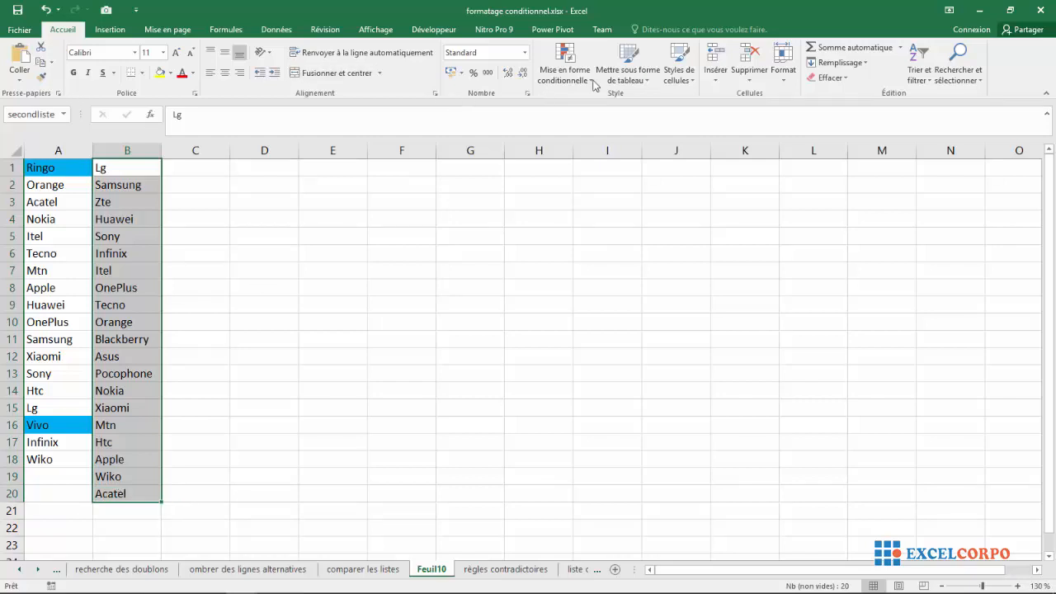
click(561, 60)
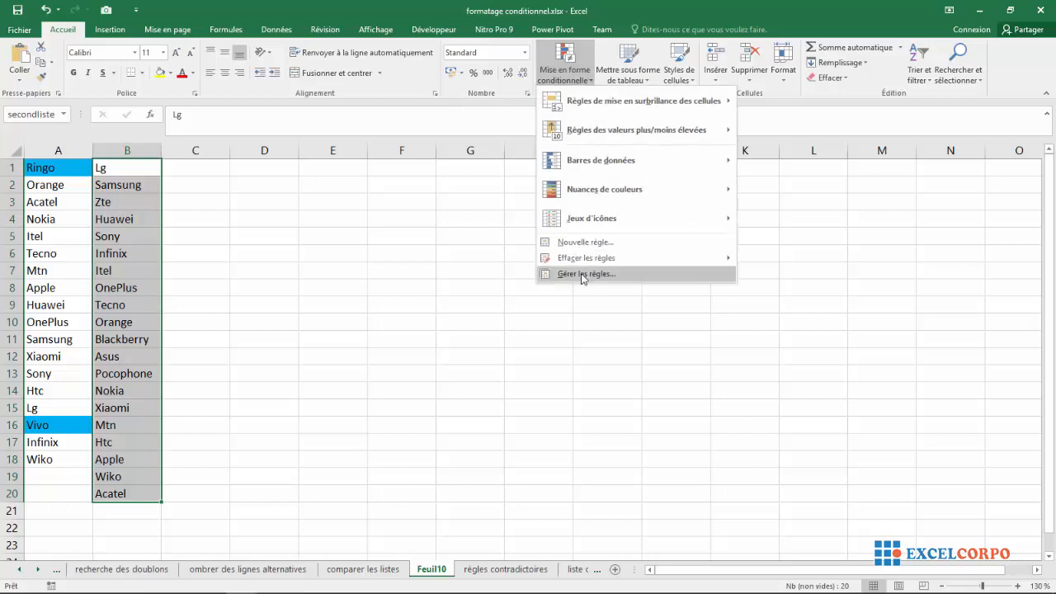
click(579, 243)
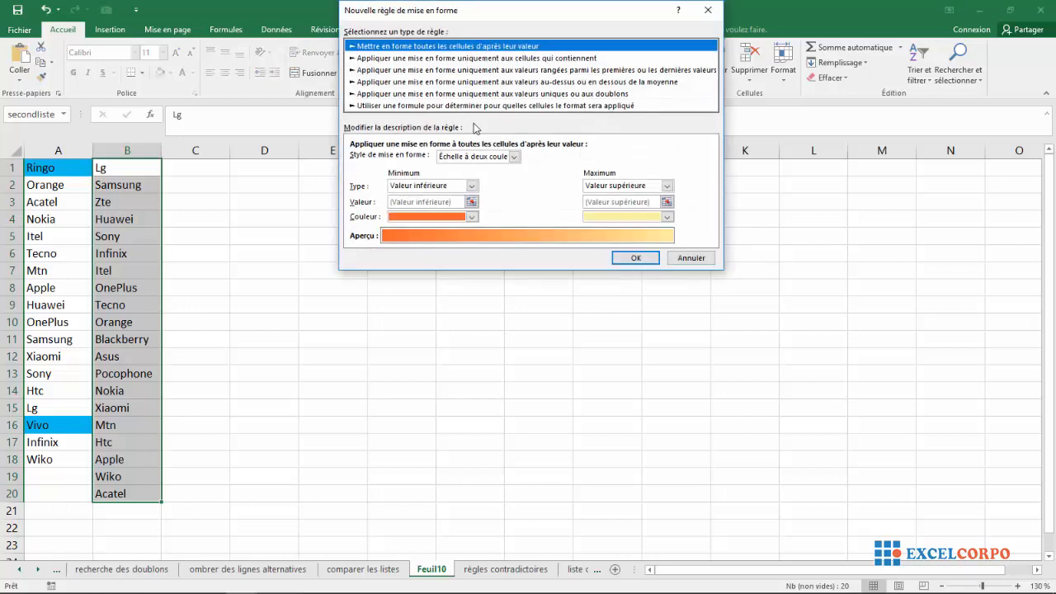
click(460, 107)
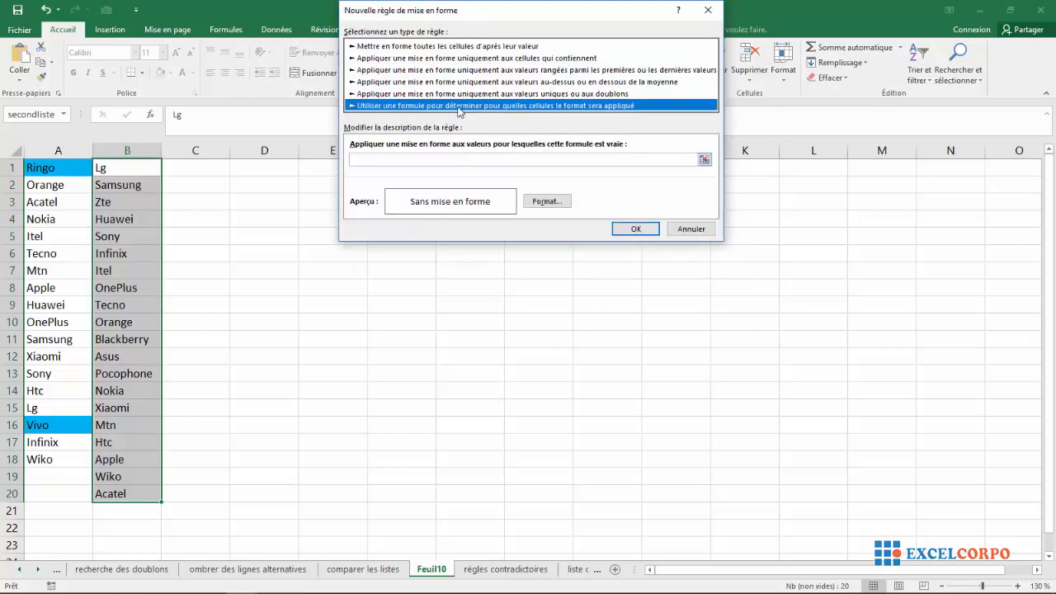
Enter =nb.si(premierliste;B1)=0 as the rule's formula, with B1 as a relative reference.
click(390, 158)
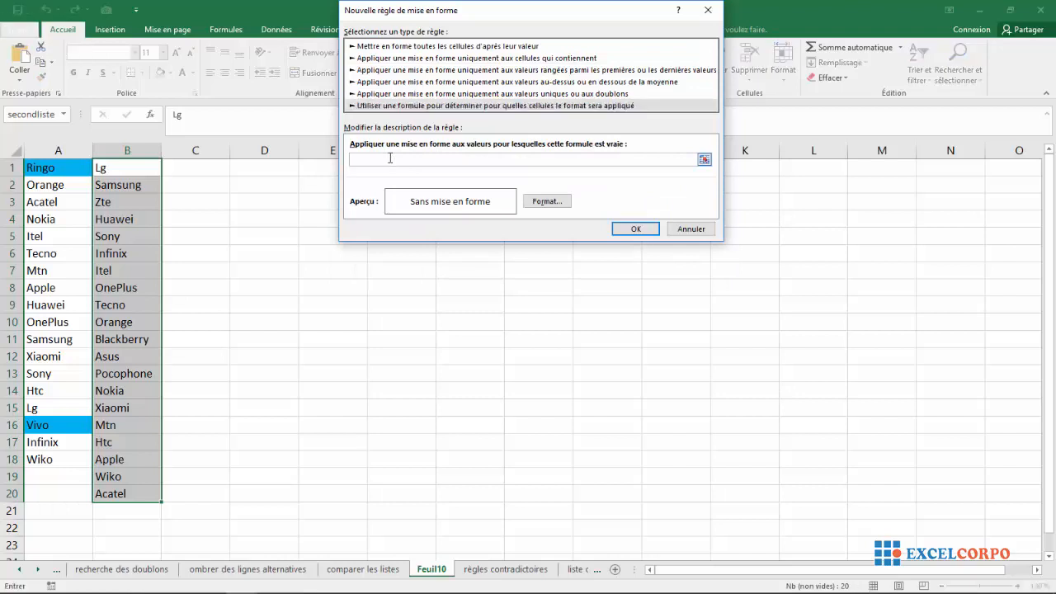
text(=nb.si)
text((premierliste)
text(;)
click(107, 168)
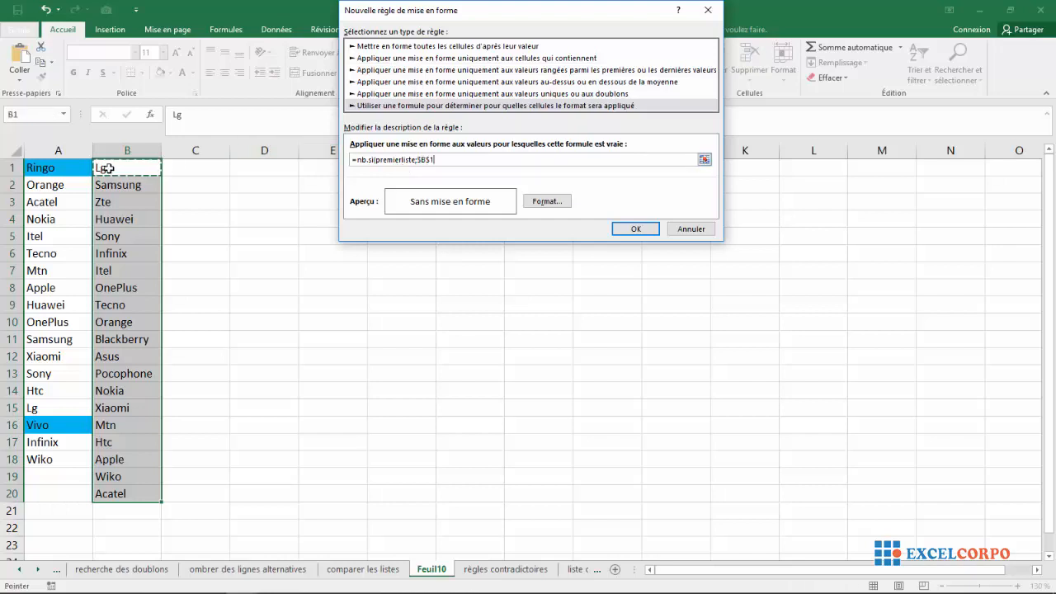
click(431, 161)
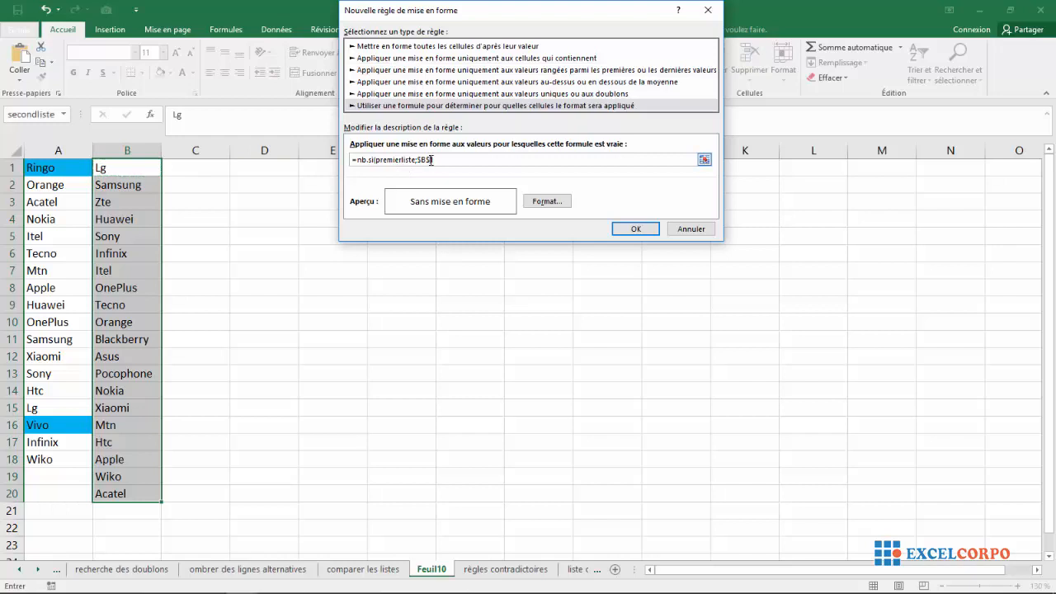
key(BackSpace)
click(422, 160)
key(BackSpace)
text(=0)
Give the rule an orange fill and apply it to the second list.
click(548, 203)
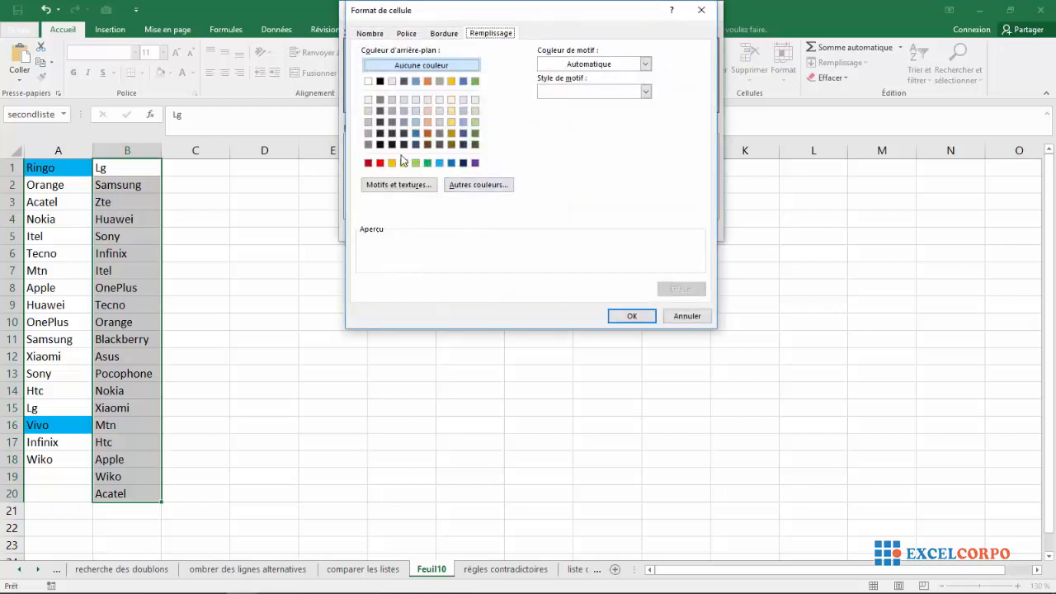
click(392, 163)
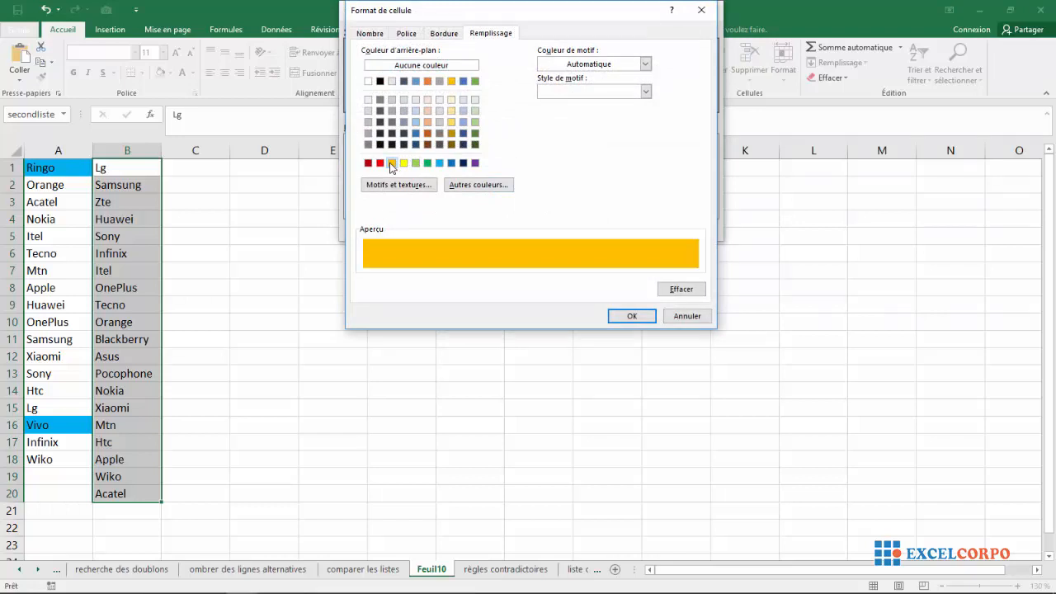
click(629, 317)
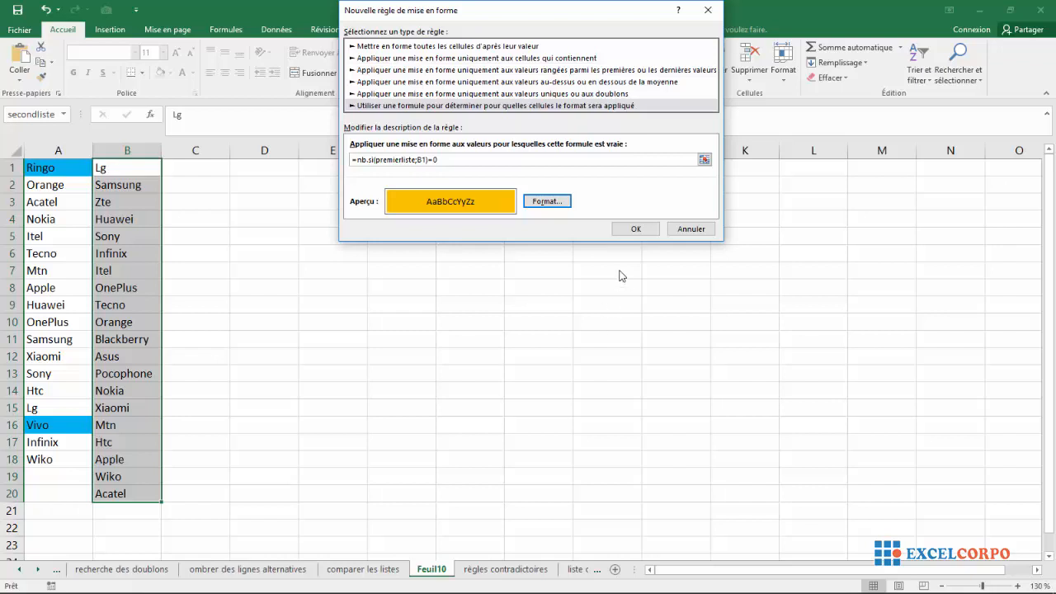
click(632, 231)
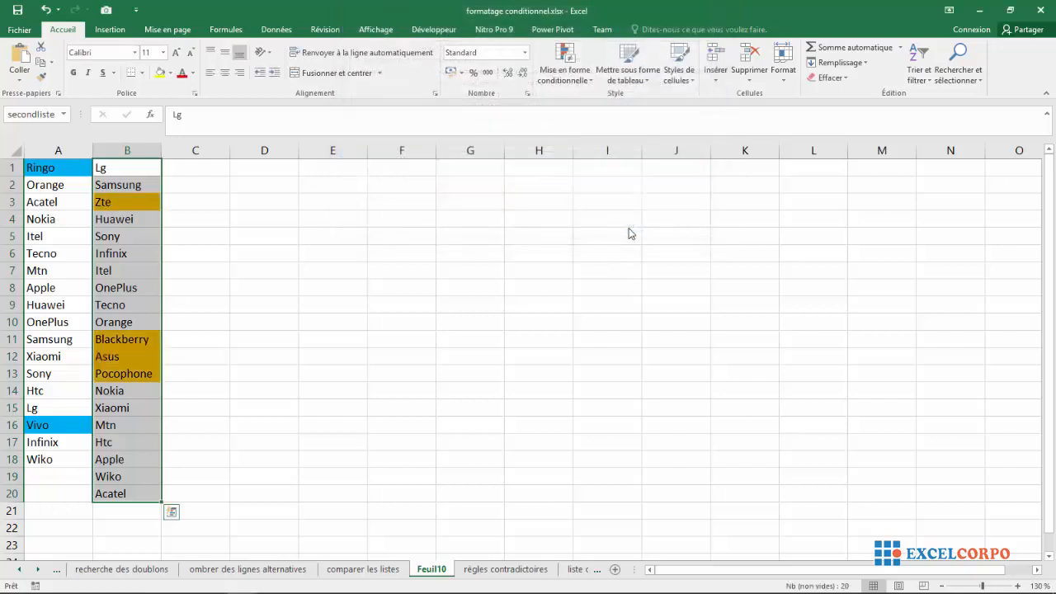
click(297, 320)
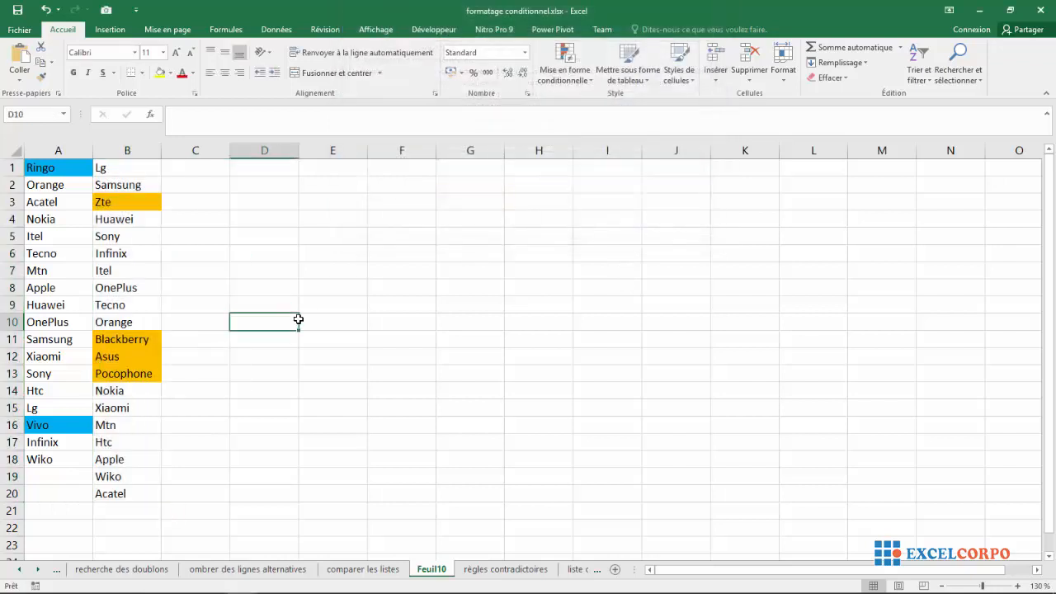
Examine the orange cells in column B, such as Zte, Blackberry and Pocophone, against the names in column A.
click(112, 204)
click(110, 337)
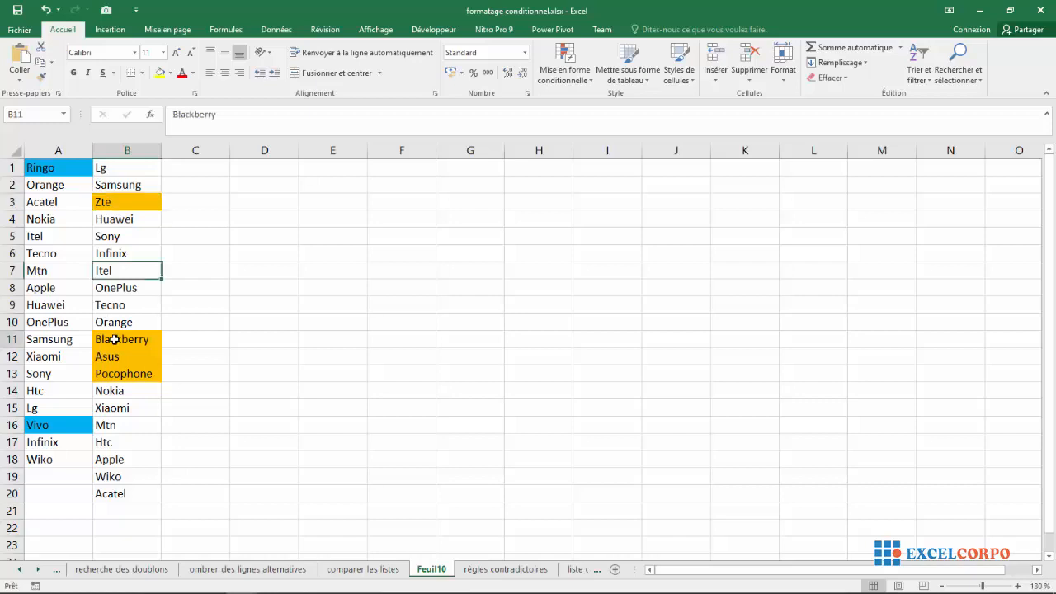
click(105, 371)
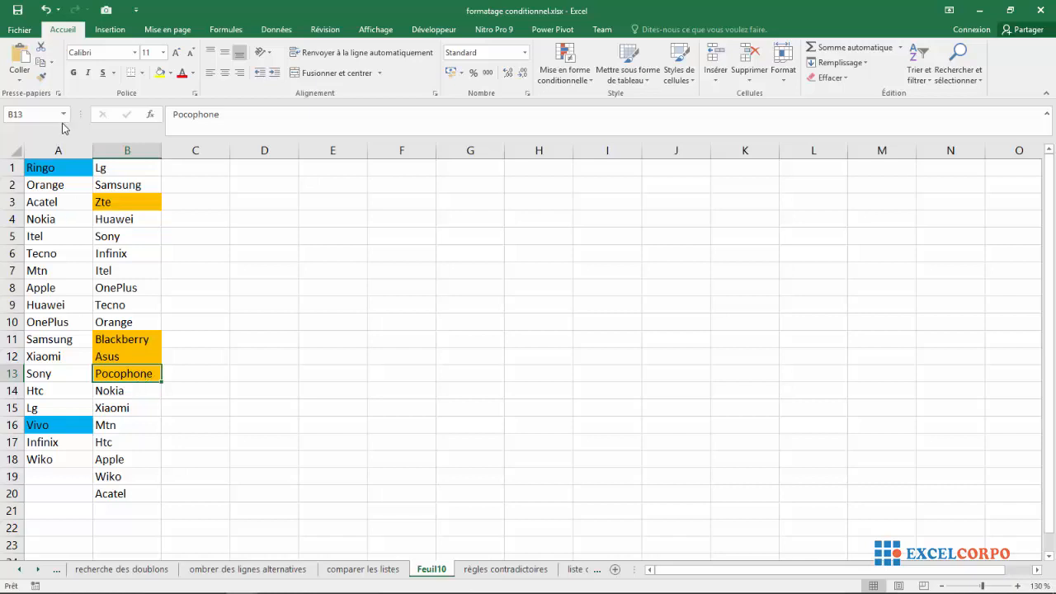
click(60, 148)
click(110, 189)
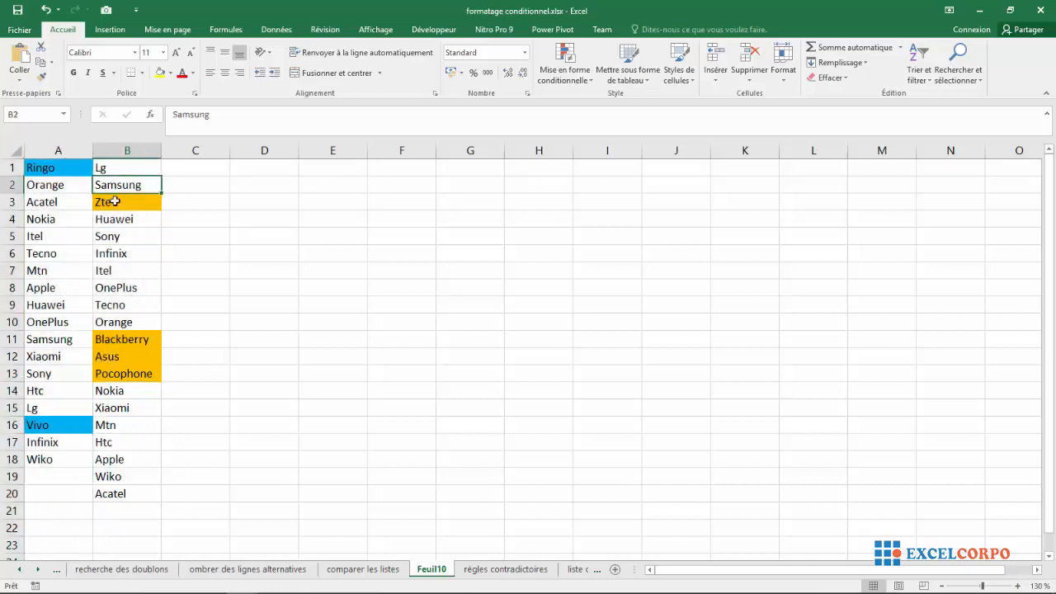
click(107, 201)
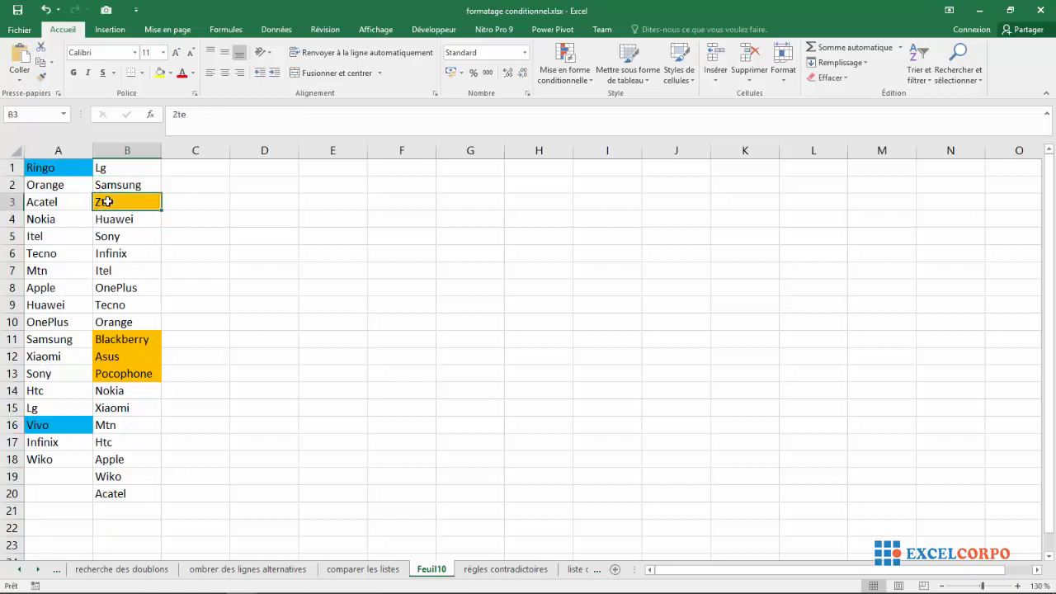
click(36, 225)
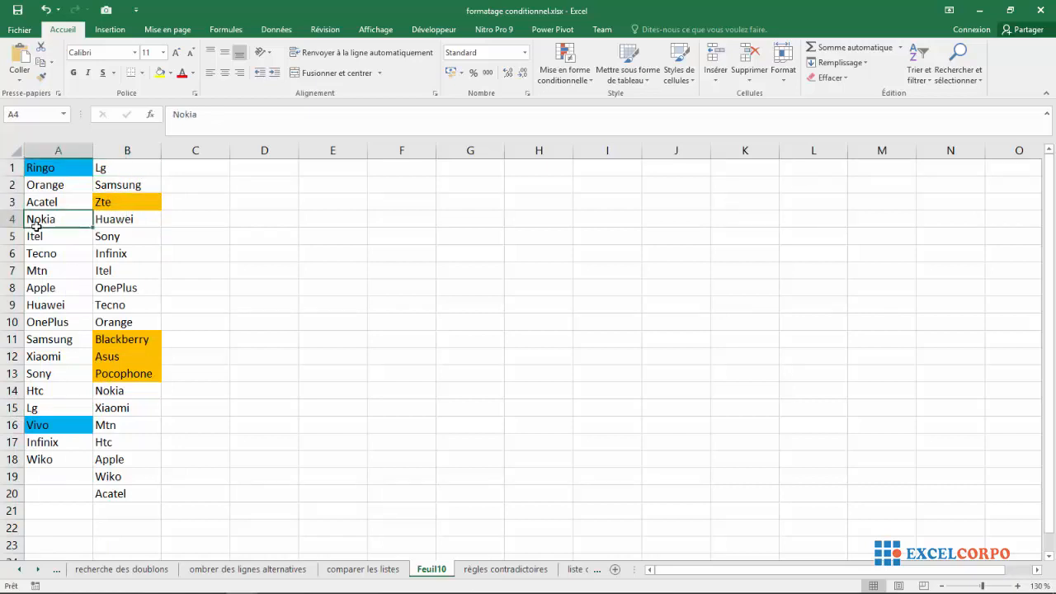